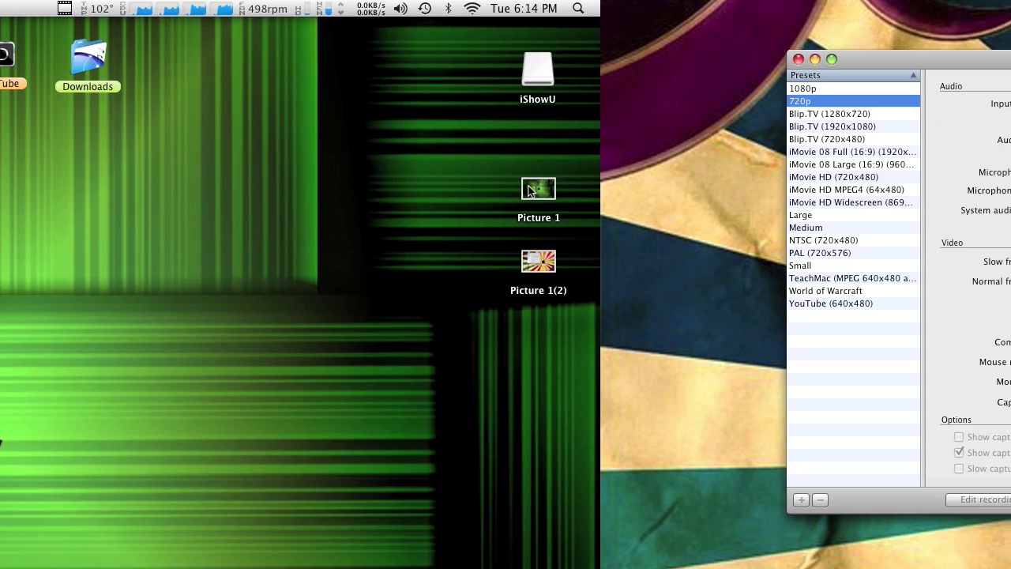
Move Picture 1 below Picture 1(2), then open it in Preview and close it.
left_click_drag(599, 188, 465, 261)
left_click_drag(540, 261, 388, 227)
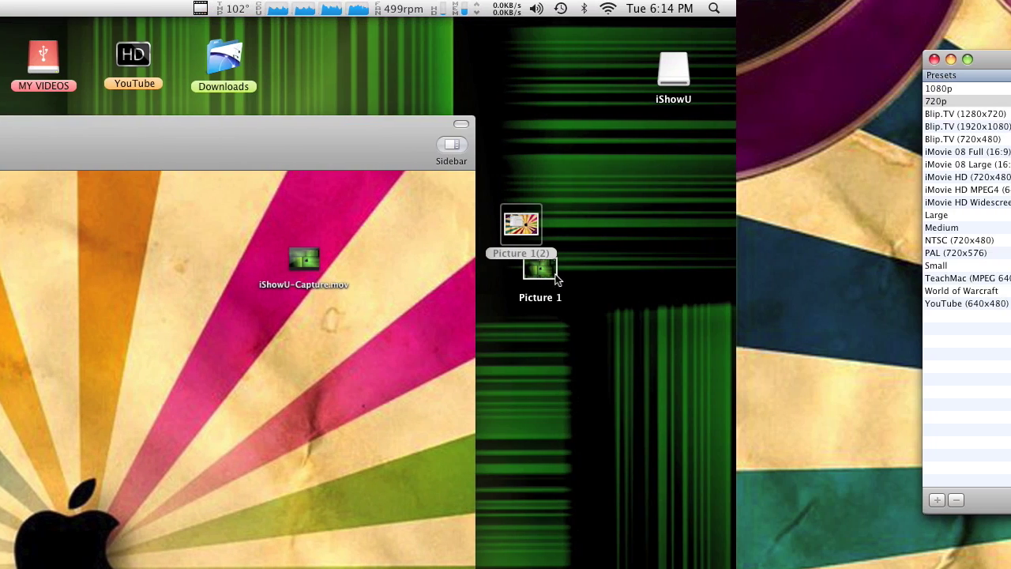
left_click(517, 272)
double_click(517, 272)
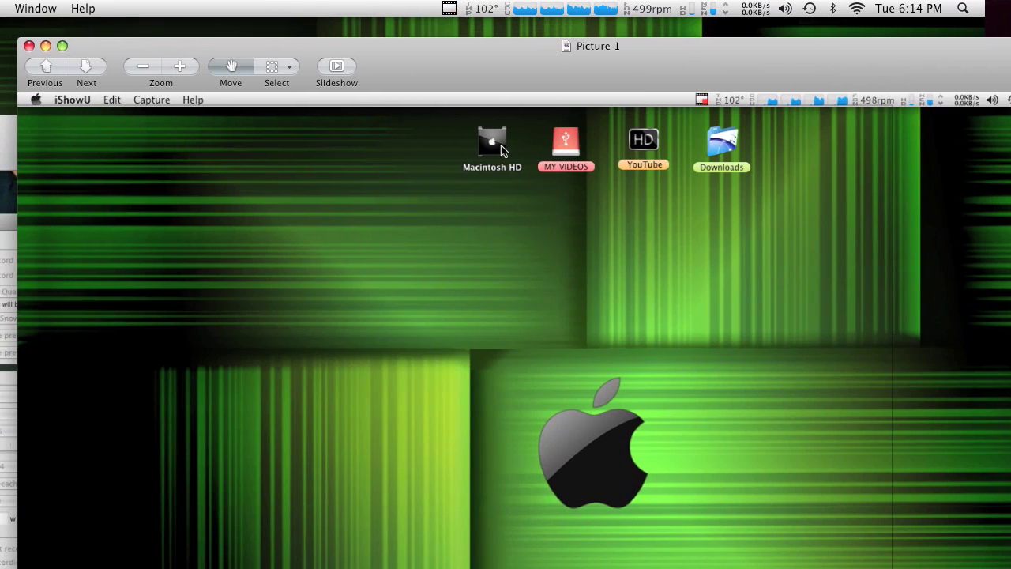
key("super+w")
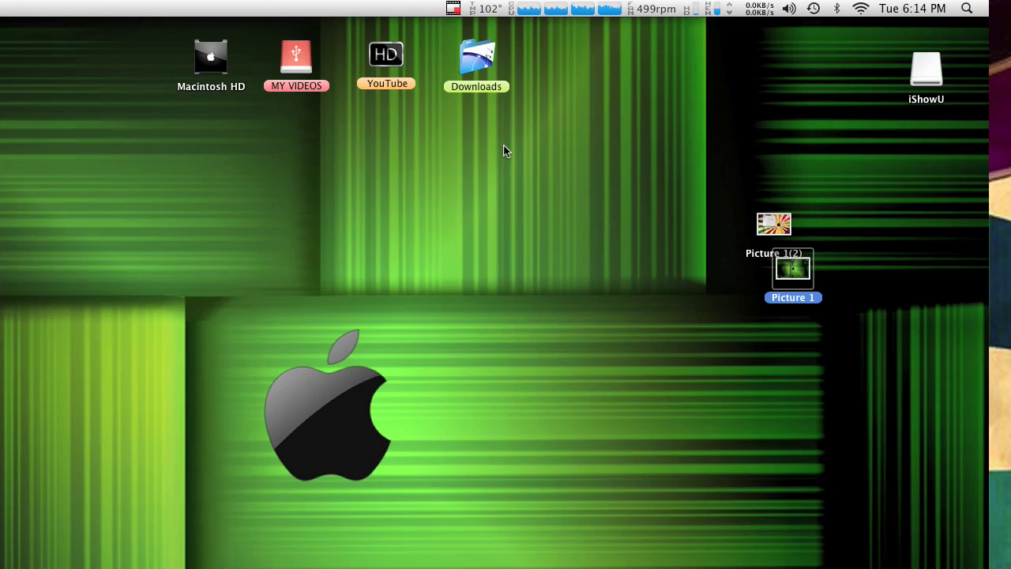
Shift the screenshots right and capture the top row of desktop icons as Picture 2.
left_click_drag(657, 227, 819, 199)
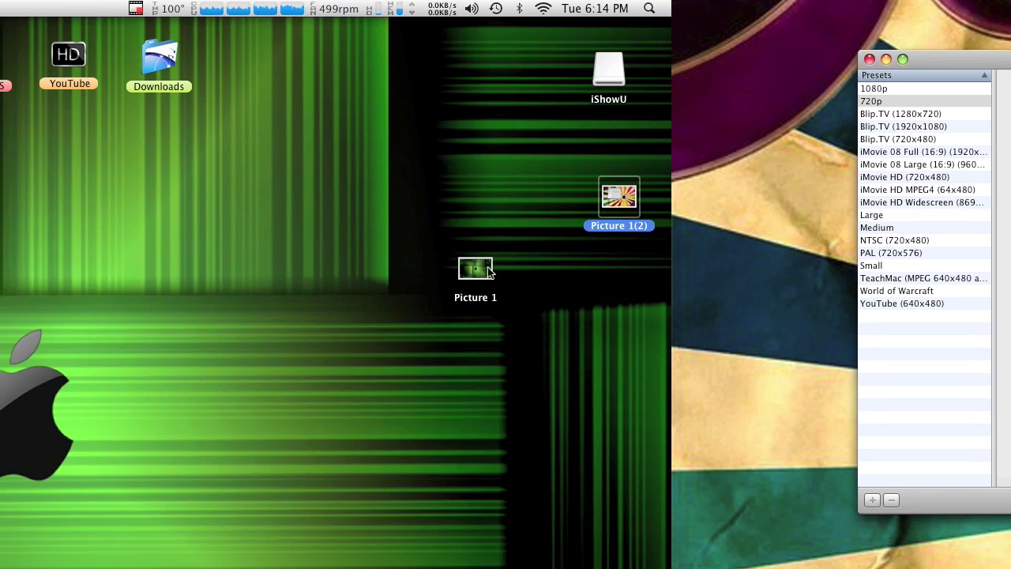
left_click_drag(673, 268, 801, 269)
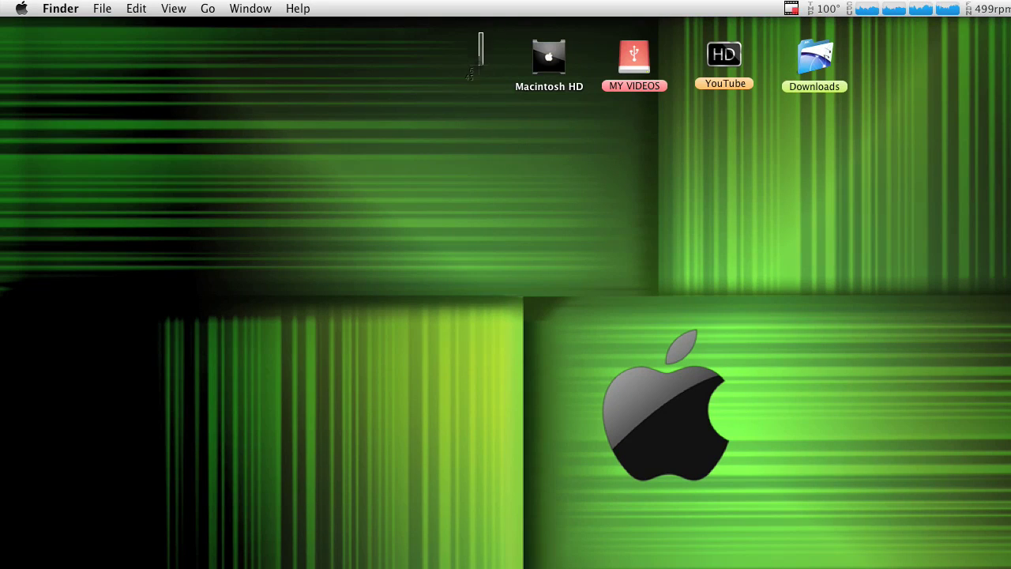
left_click_drag(541, 100, 511, 112)
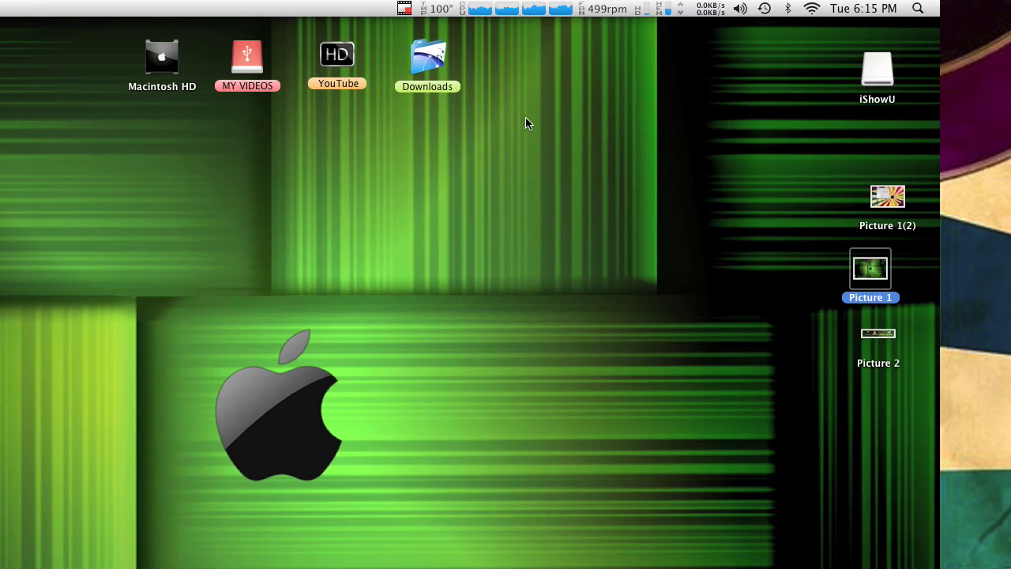
key("Down")
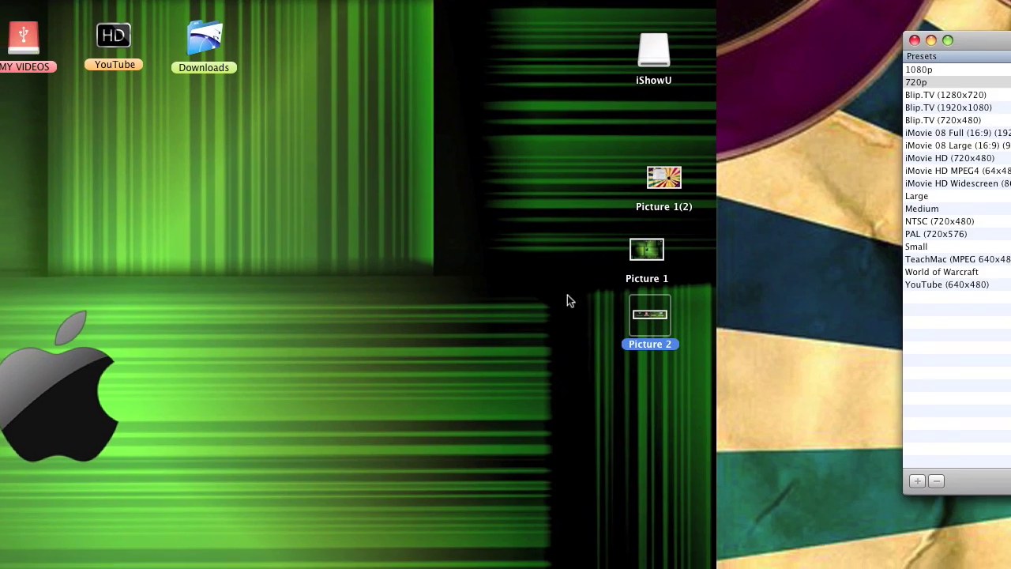
Open Picture 2 in an enlarged Preview window, quit Preview, then open the recording controls.
left_click(527, 295)
key("super+o")
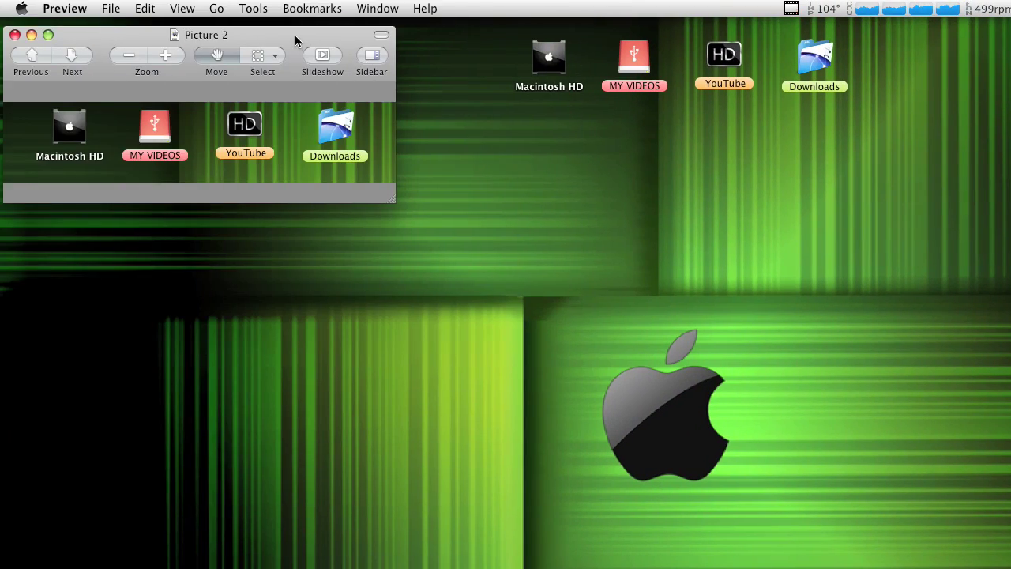
left_click_drag(294, 35, 559, 143)
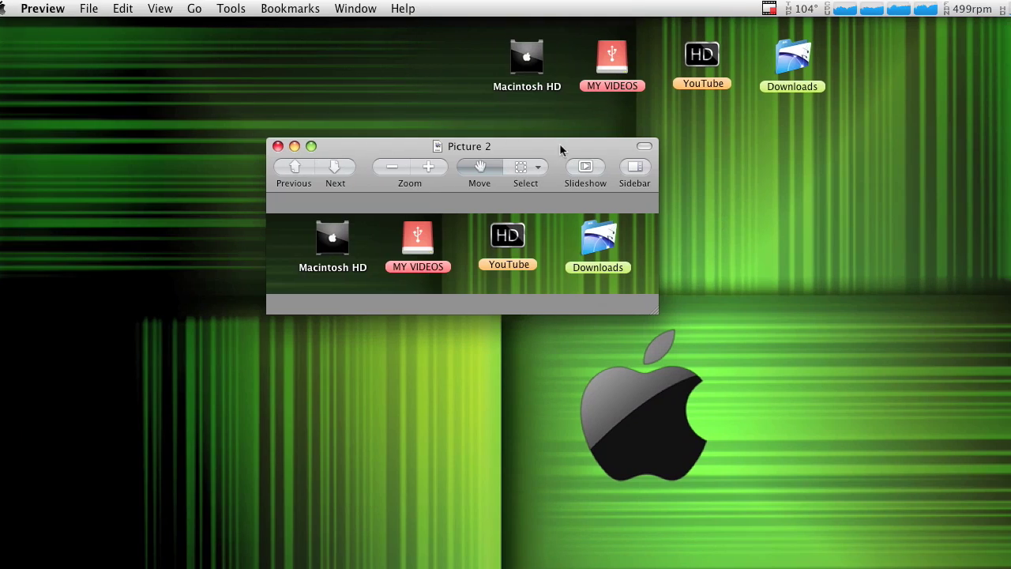
left_click_drag(528, 313, 585, 326)
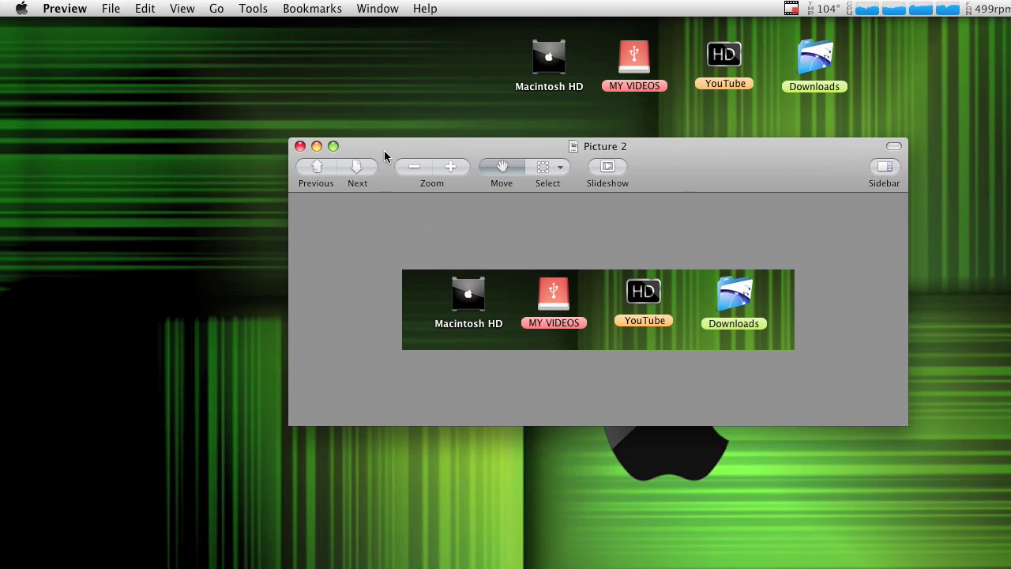
key("super+q")
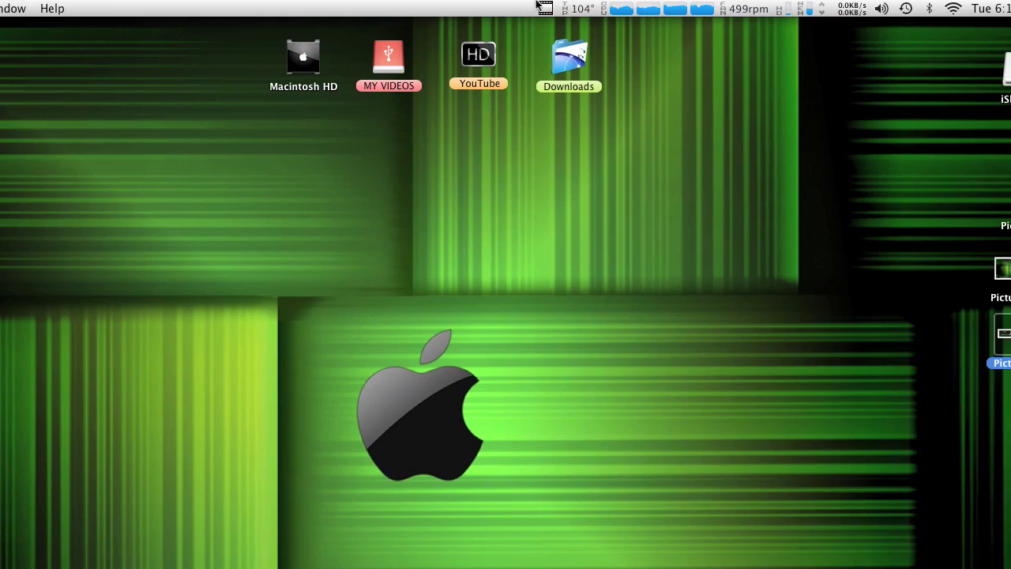
left_click(640, 8)
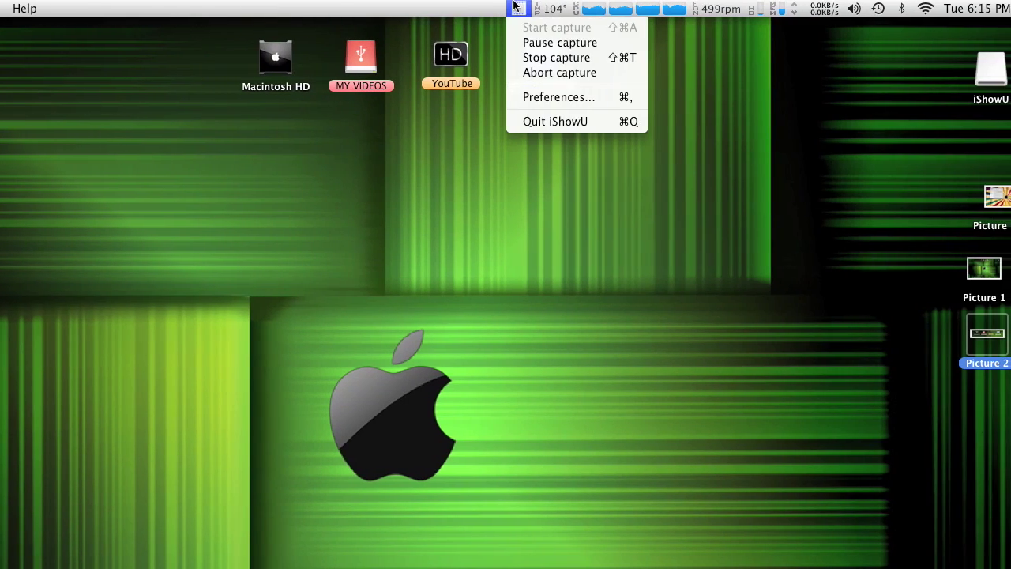